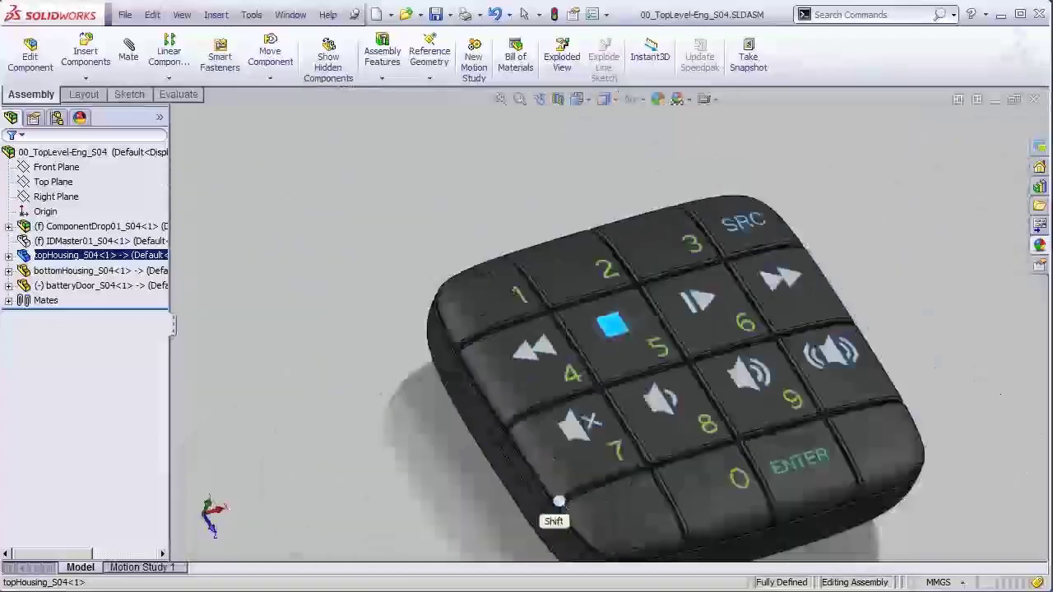
Step: Watch the NUNCHUCKS title card give way to the IDMaster01 lofted surface part
mouse_move(554, 521)
middle_mouse_down()
mouse_move(711, 387)
mouse_move(626, 427)
mouse_move(423, 484)
mouse_move(511, 431)
mouse_move(742, 335)
mouse_move(650, 206)
middle_mouse_up()
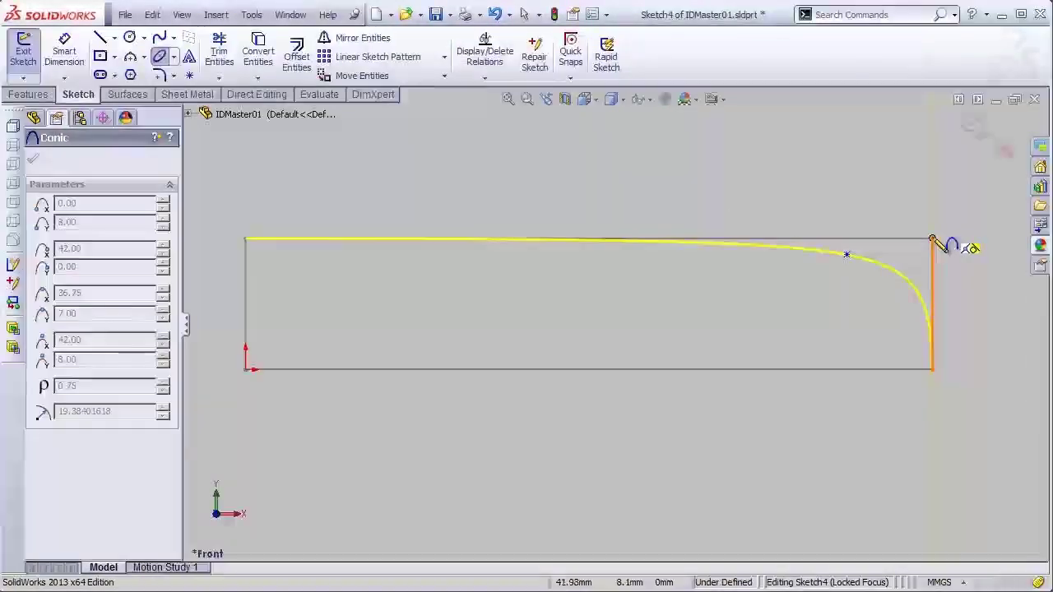
left_click(933, 239)
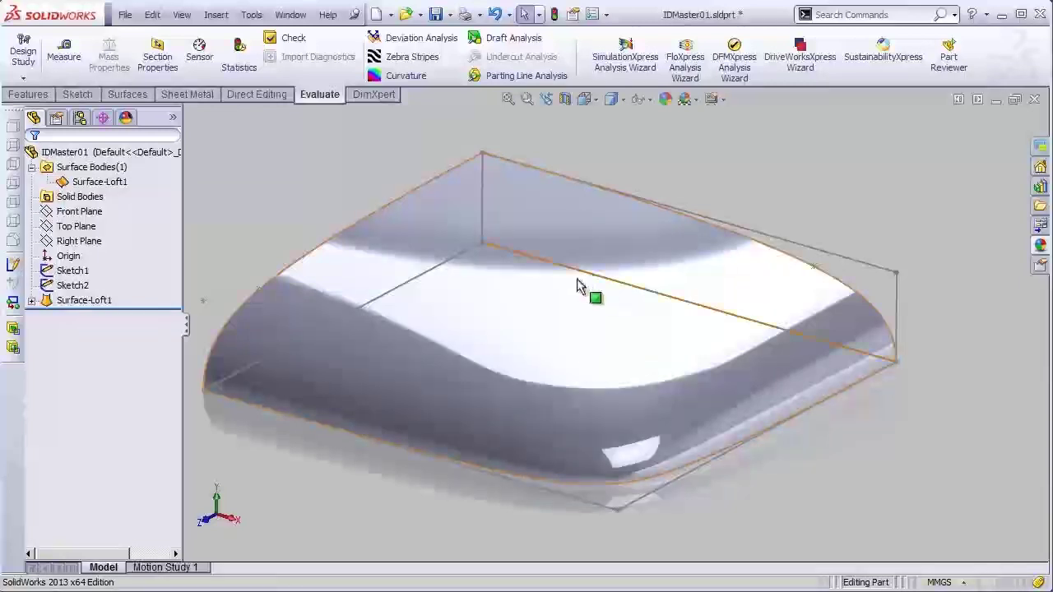
Step: Confirm the Cut-Extrude-Thin3 feature and hide the orange body
mouse_move(606, 269)
middle_mouse_down()
mouse_move(606, 305)
mouse_move(583, 274)
mouse_move(592, 277)
middle_mouse_up()
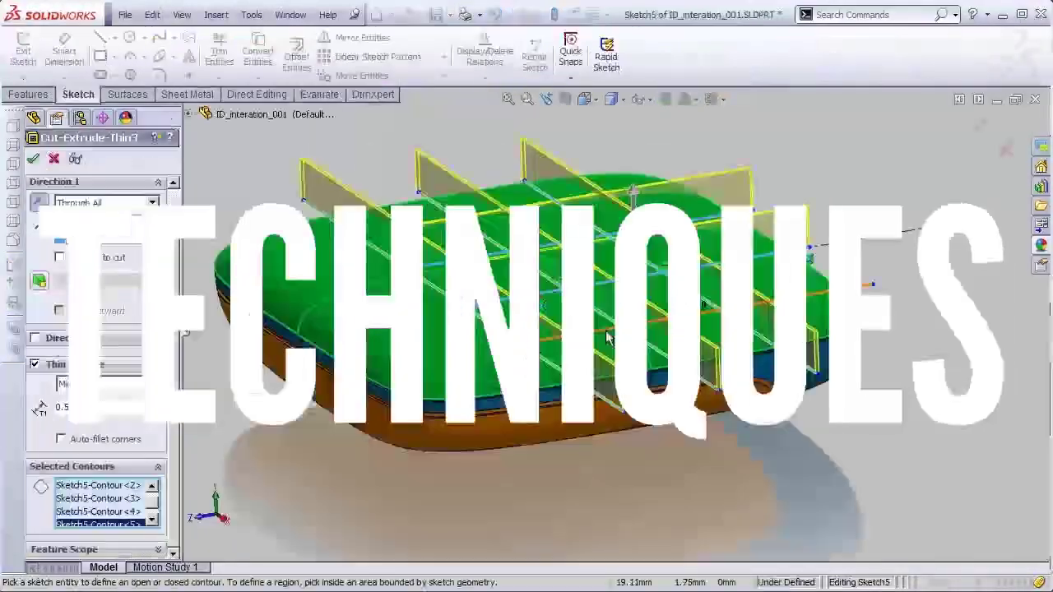
middle_click_drag(606, 337, 480, 310)
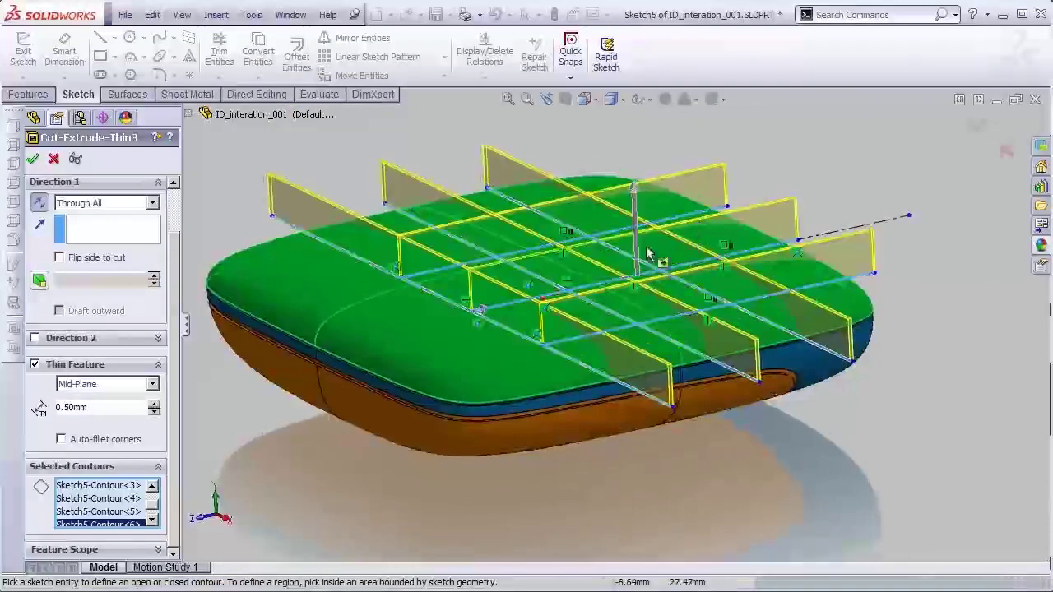
left_click(978, 123)
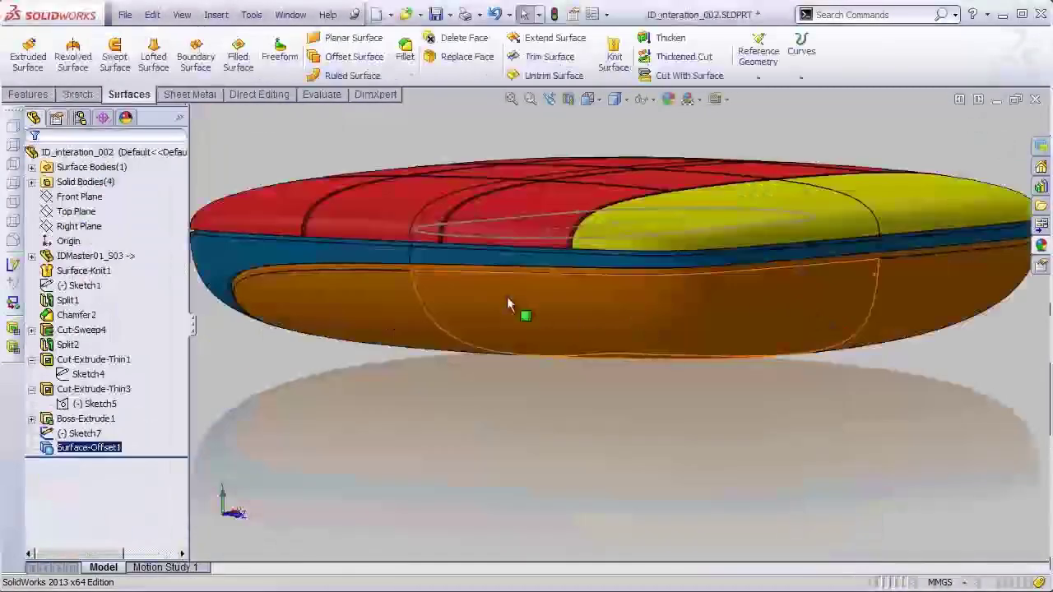
right_click(463, 311)
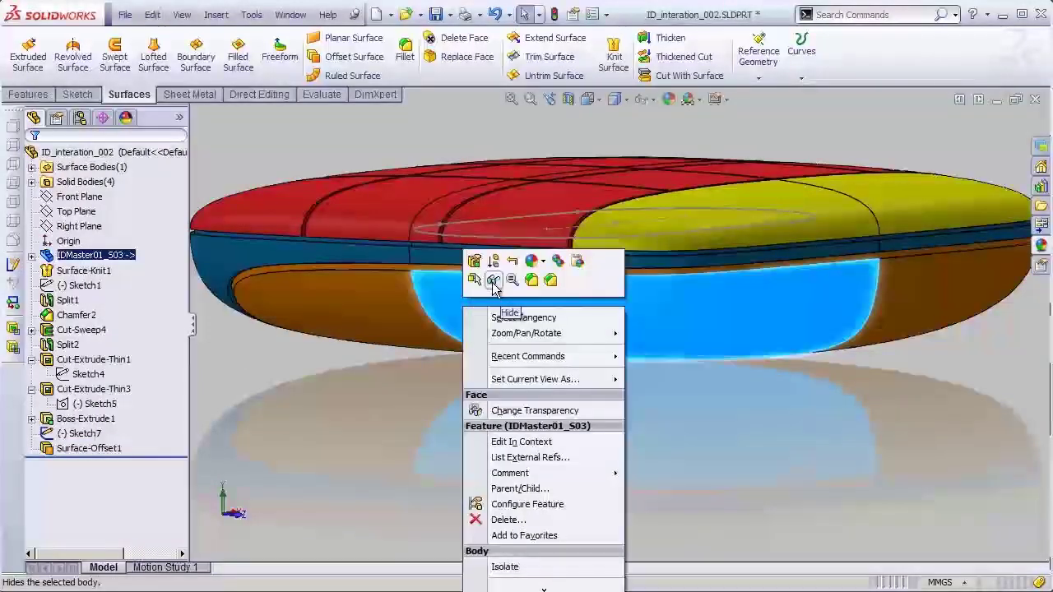
left_click(494, 282)
Step: Select the grey offset surface underneath and apply the Matte rubber appearance to the model
middle_click_drag(501, 436, 654, 267)
left_click(654, 268)
middle_click_drag(588, 423, 482, 447)
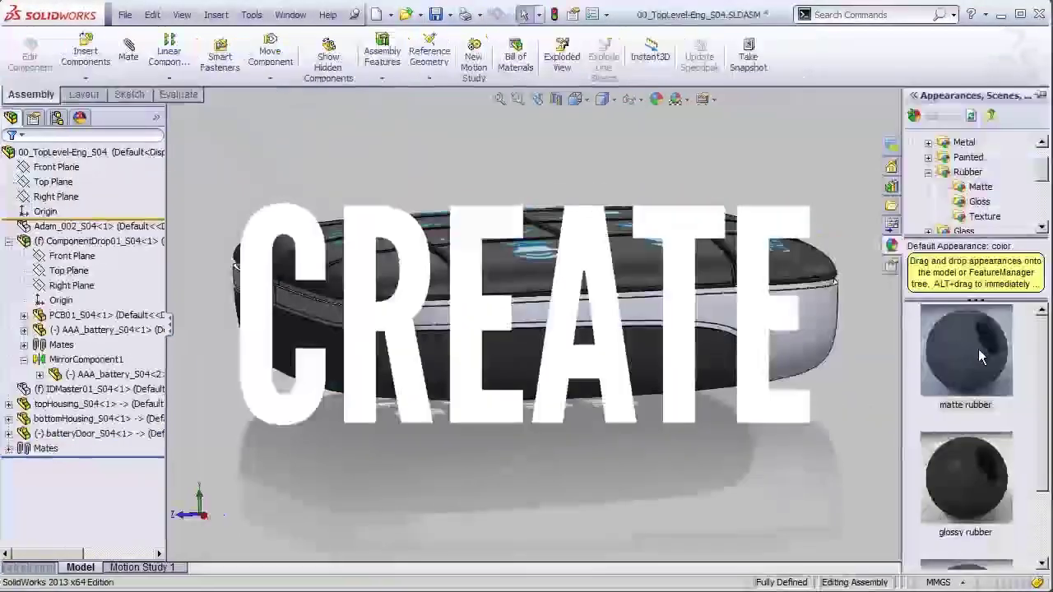
left_click_drag(978, 349, 778, 332)
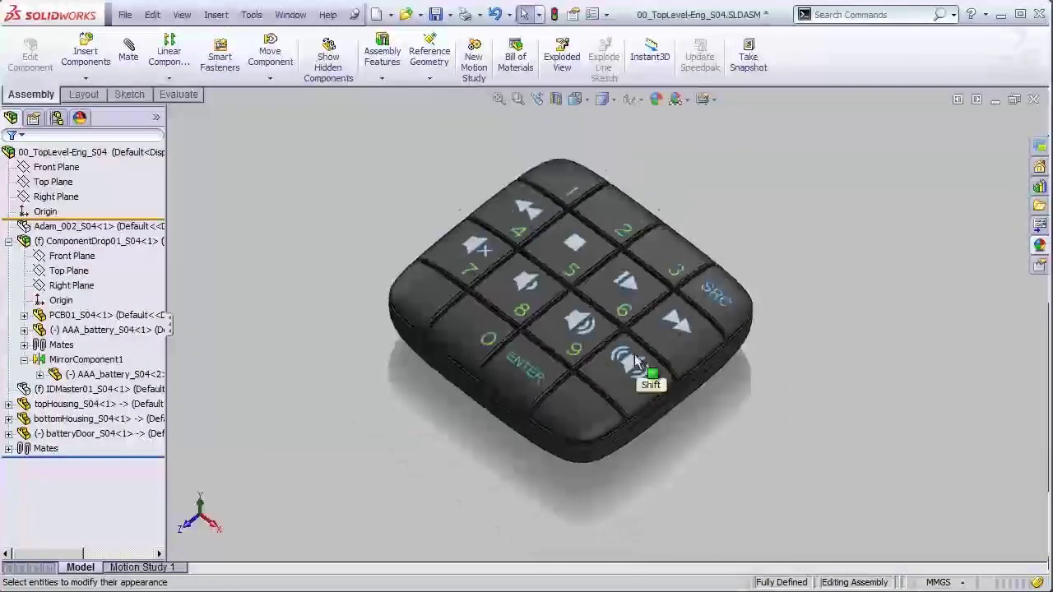
Step: Orbit the keypad assembly to an edge-on view
middle_click_drag(634, 354, 683, 358)
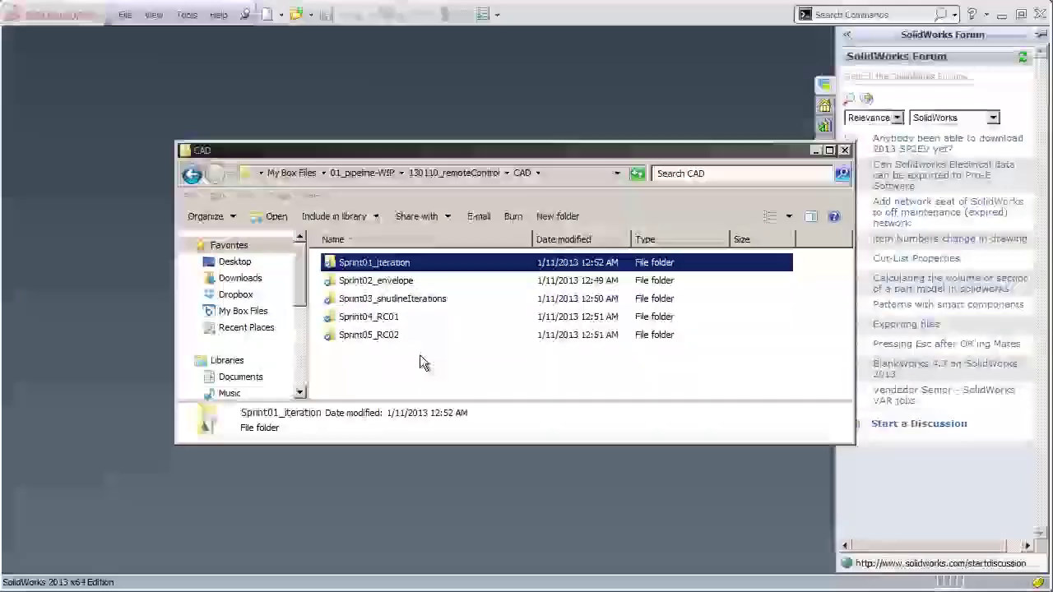
left_click_drag(413, 363, 350, 271)
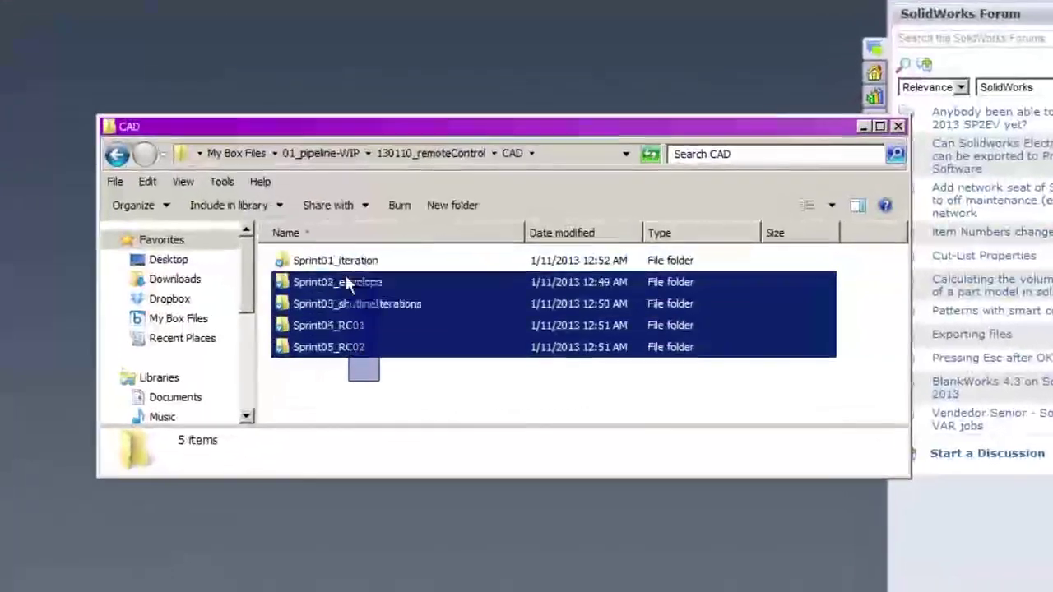
left_click(365, 412)
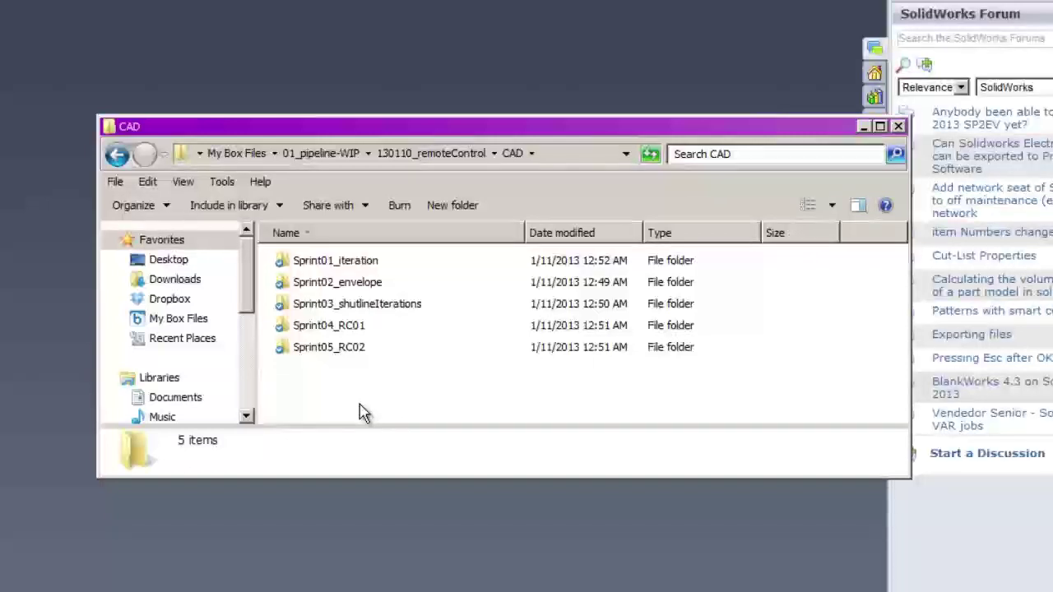
left_click(354, 264)
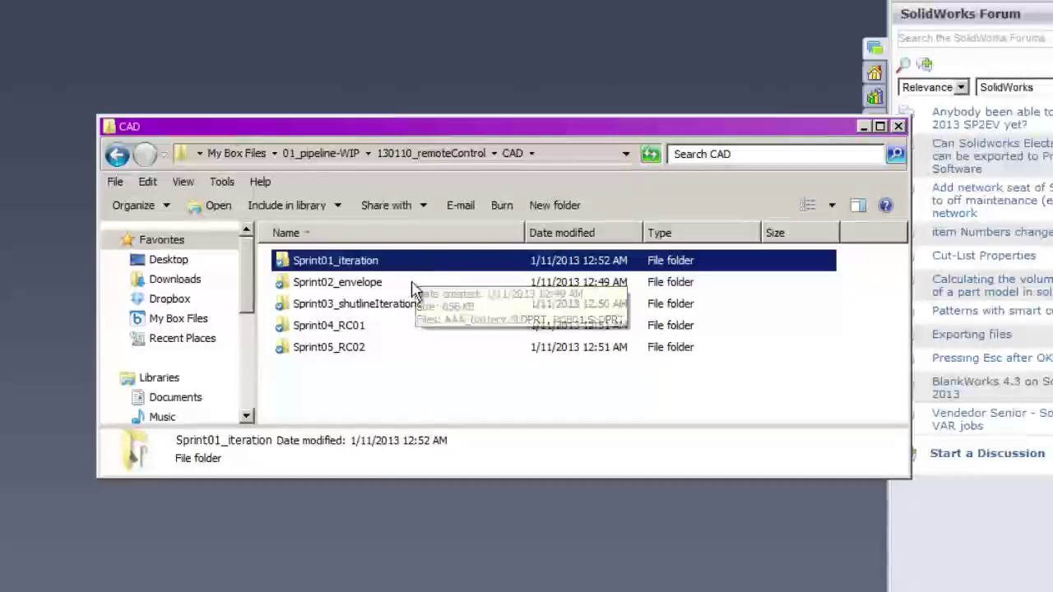
Step: Step through the Sprint02_envelope, Sprint03_shutlineIterations, Sprint04_RC01 and Sprint05_RC02 folders in turn
key("Down")
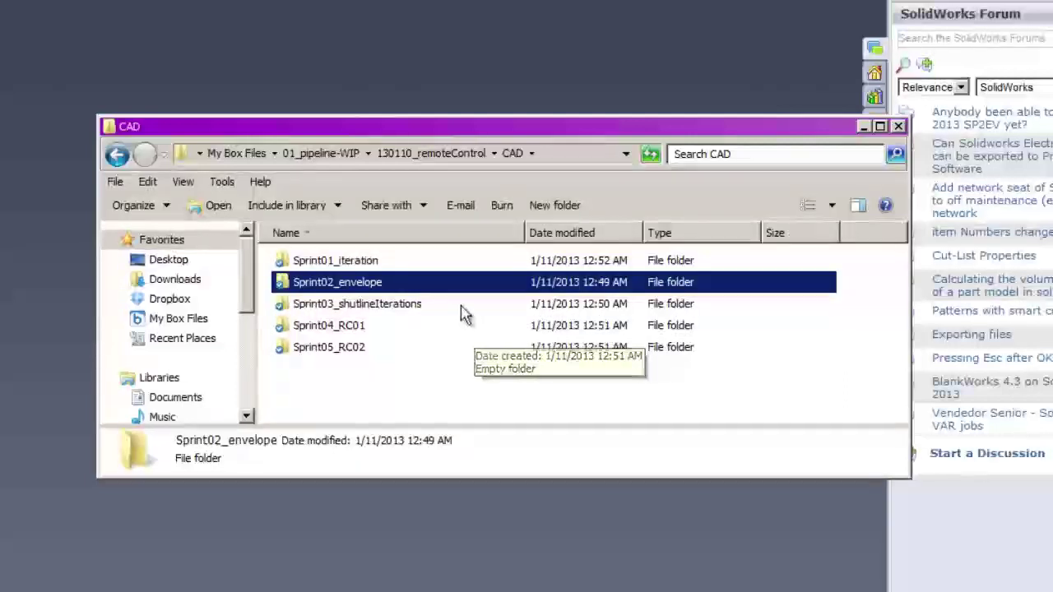
key("Down")
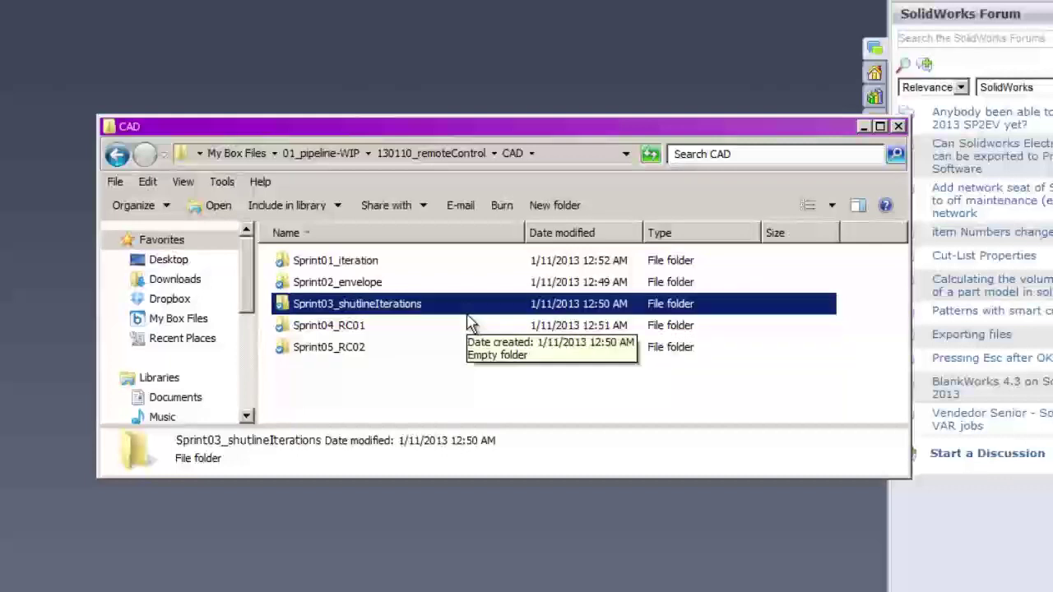
key("Down")
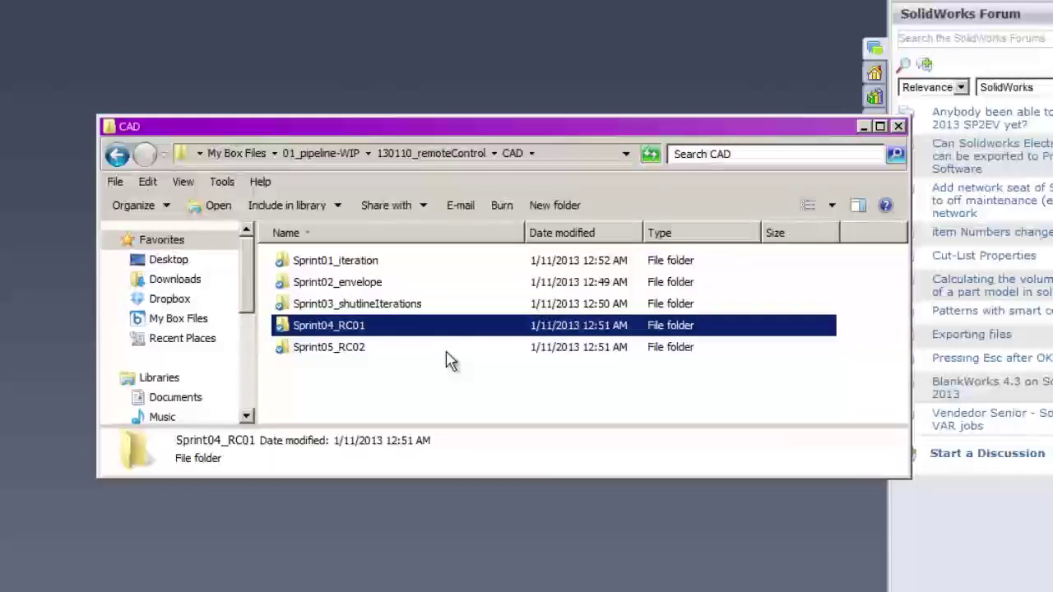
key("Down")
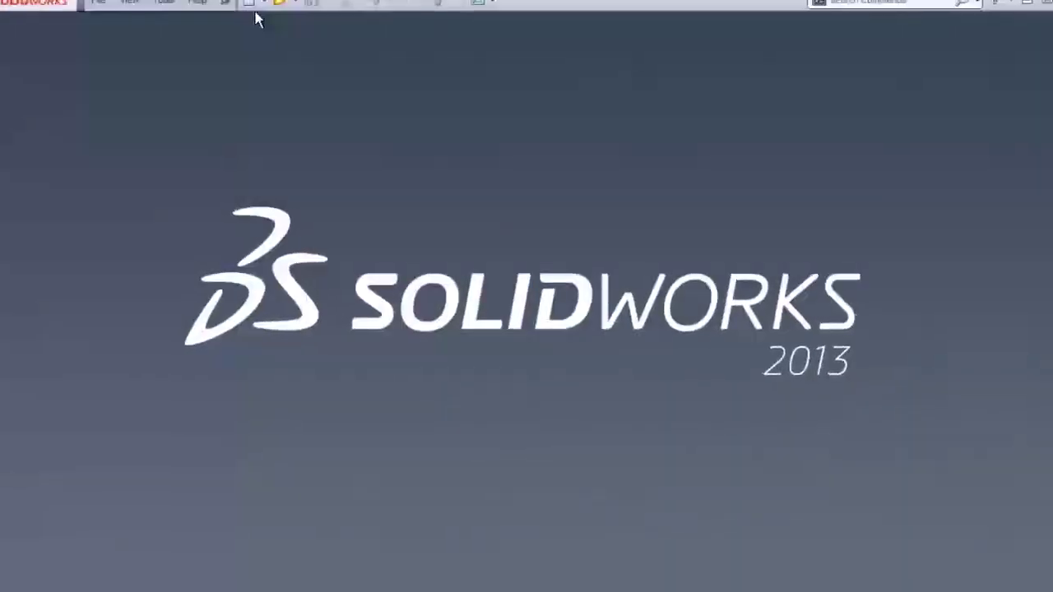
Step: Create a new Assembly document, Assem2, and call up Save As for it
left_click(98, 2)
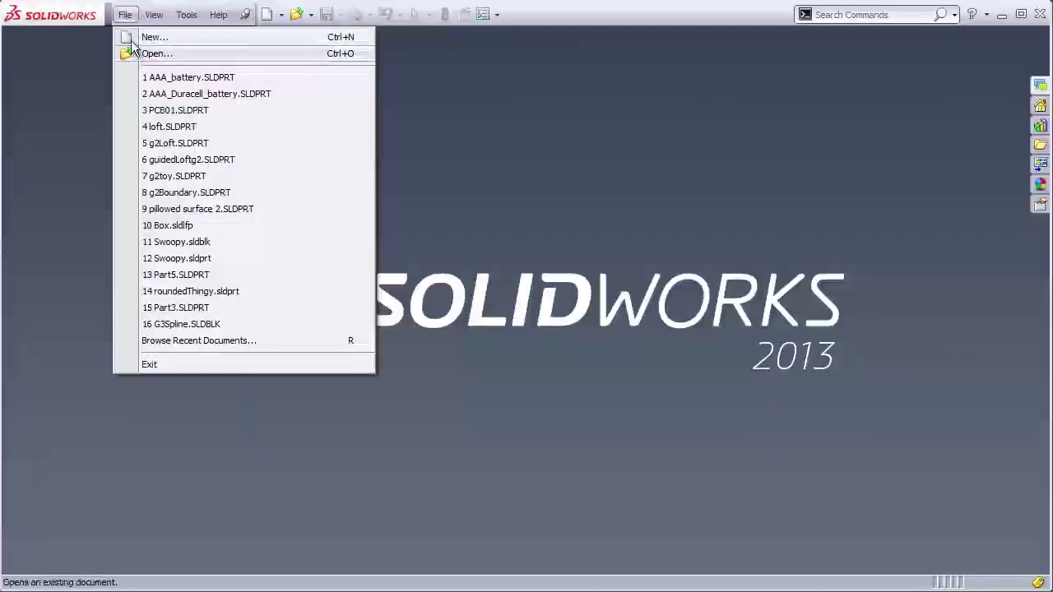
left_click(131, 38)
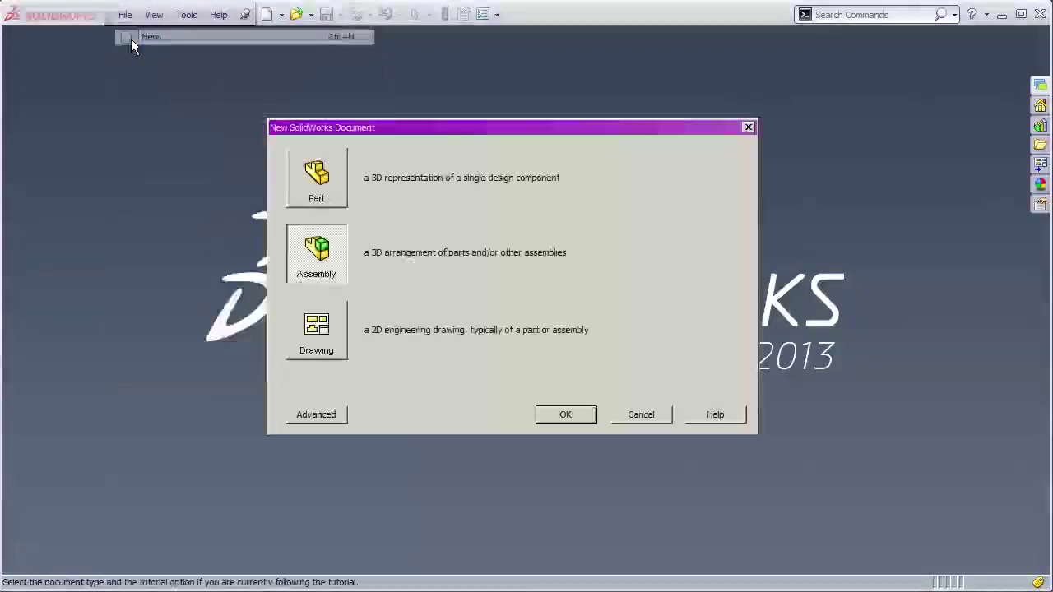
left_click(565, 414)
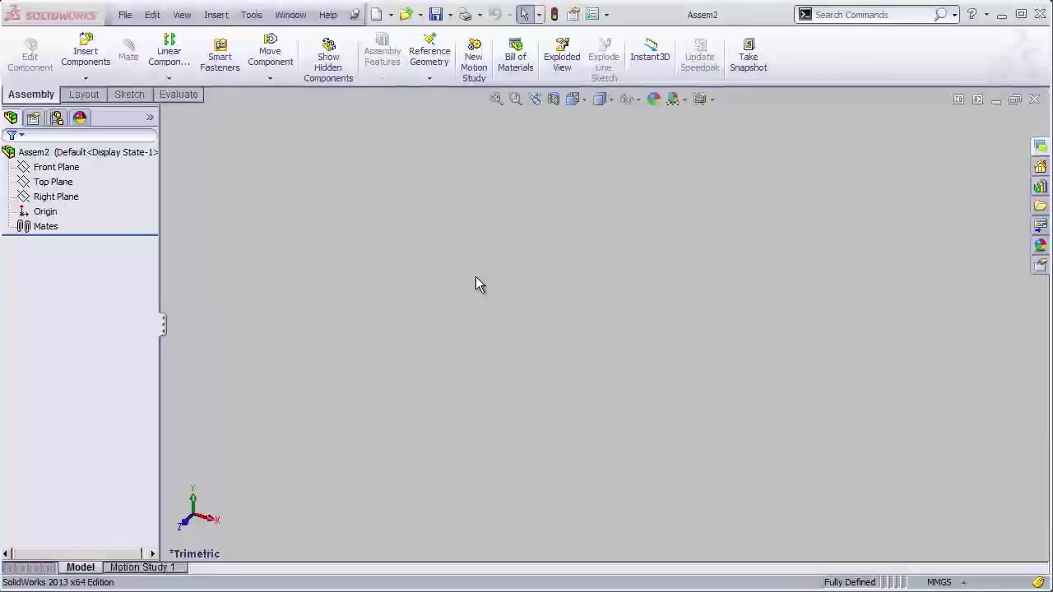
left_click(125, 16)
Step: Save the assembly as 00_TopLevelAssembly.SLDASM inside the Sprint01_iteration folder
left_click(162, 151)
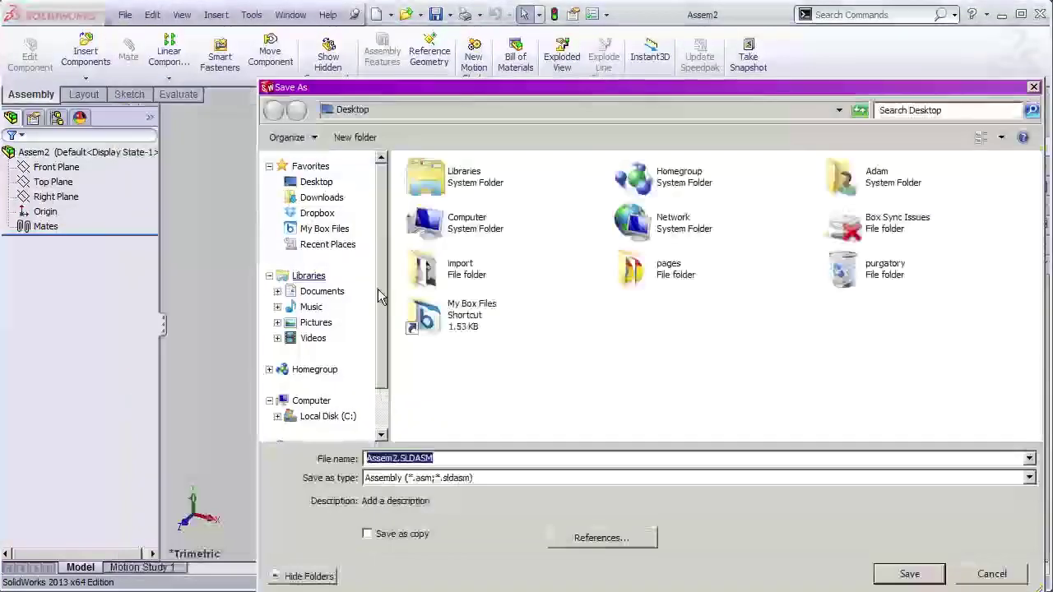
left_click(428, 152)
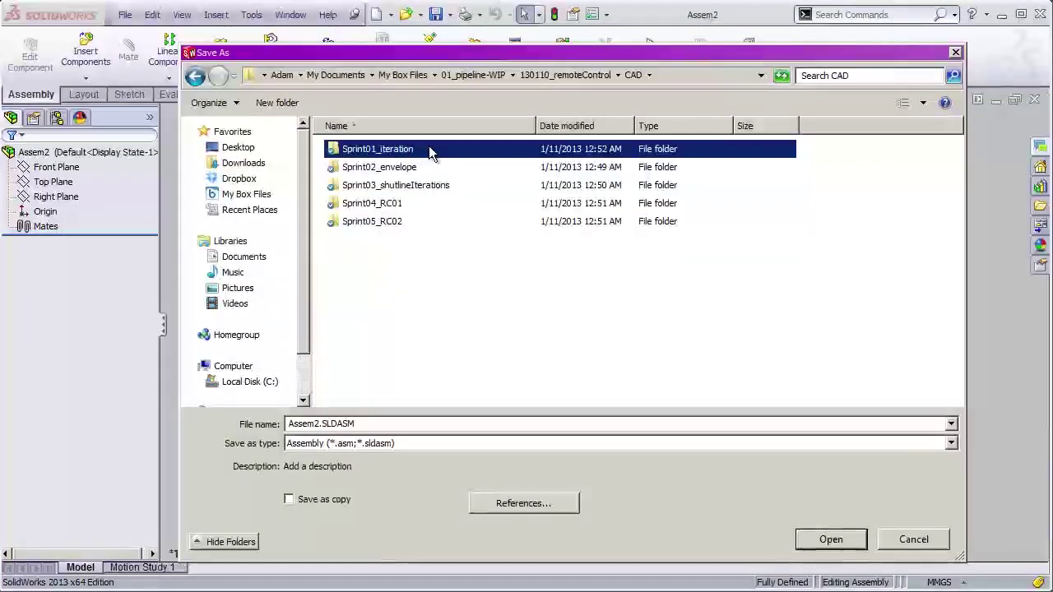
double_click(430, 152)
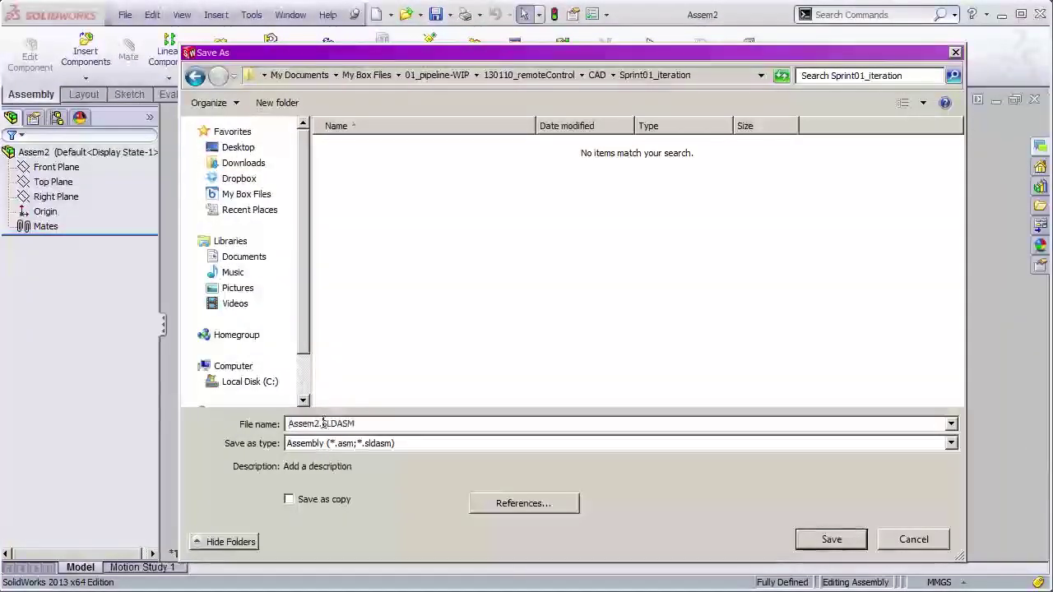
key("shift+Home")
type("TopLevelAssembly")
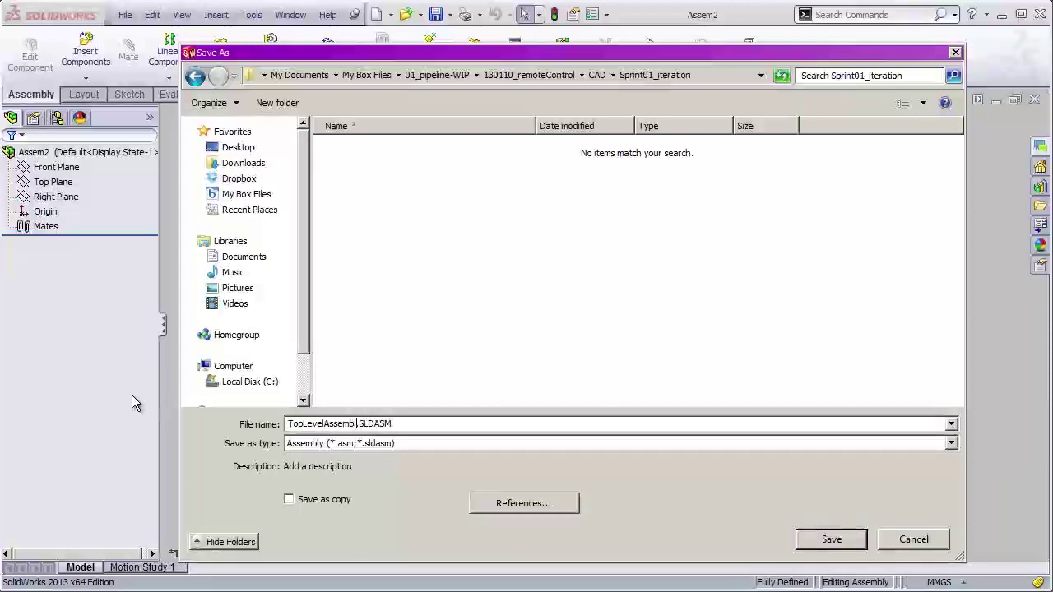
left_click(288, 424)
type("00")
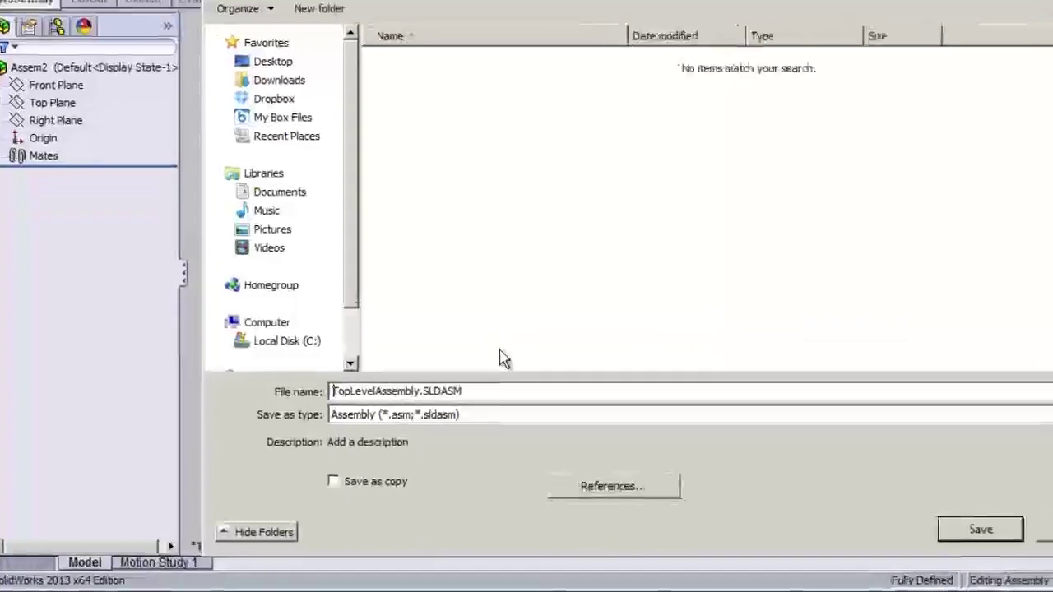
type("_")
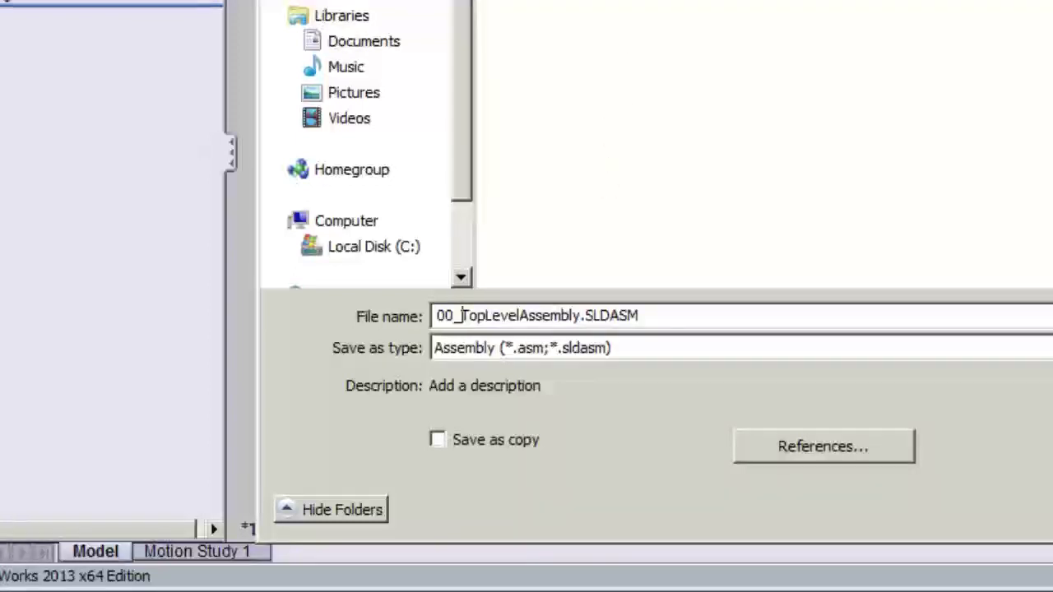
left_click(563, 317)
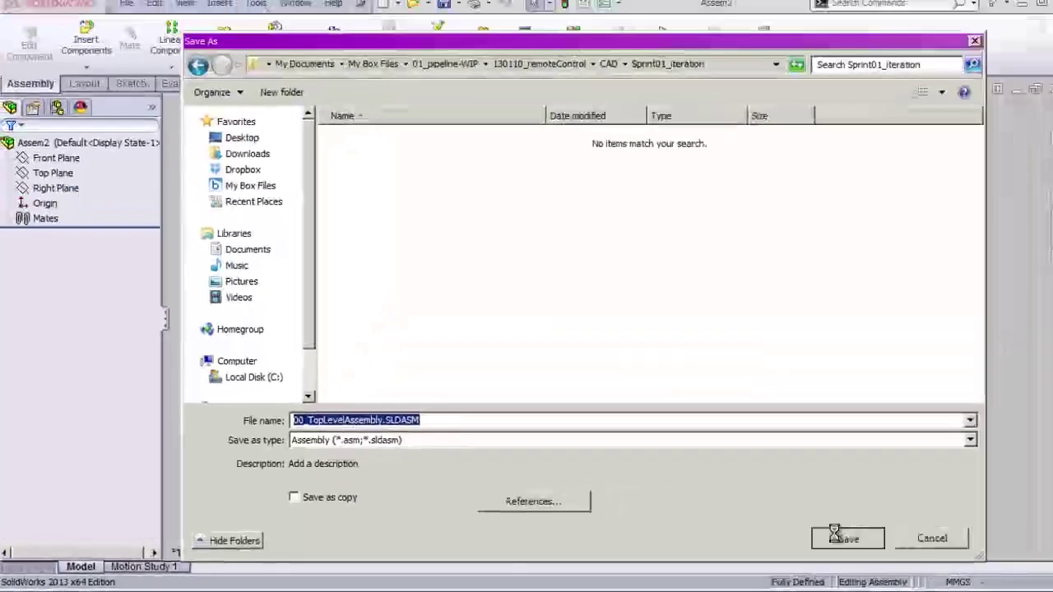
key("Return")
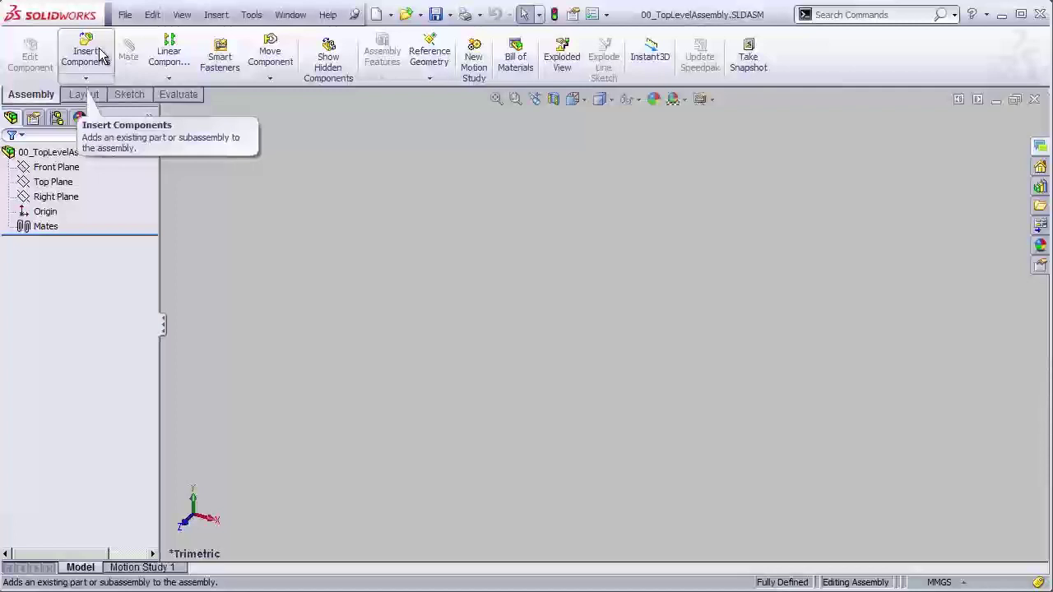
Step: Insert a New Part into the assembly, place it, and select the Part2 component
left_click(90, 77)
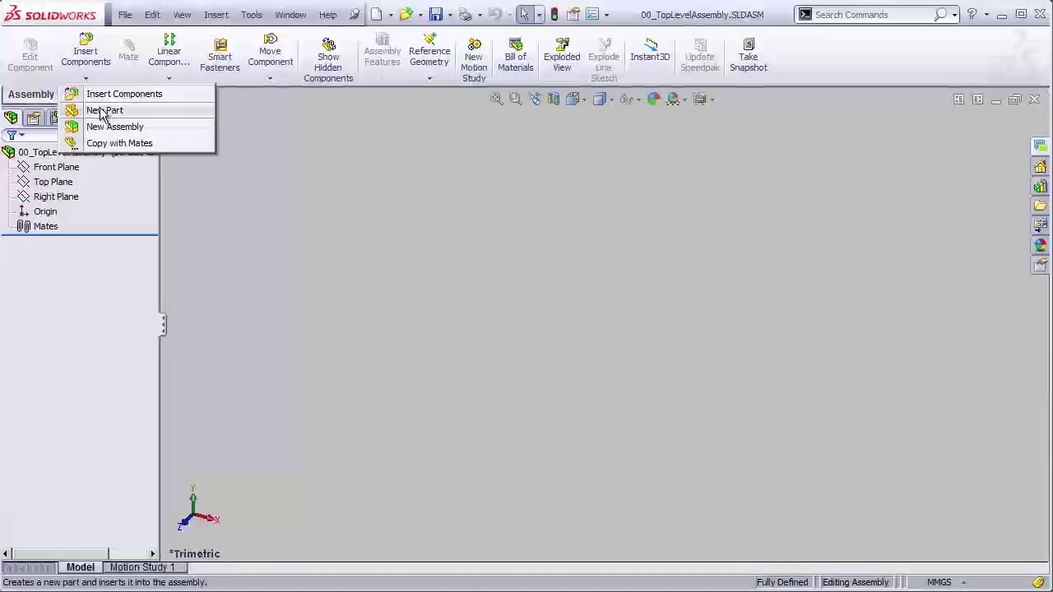
left_click(139, 112)
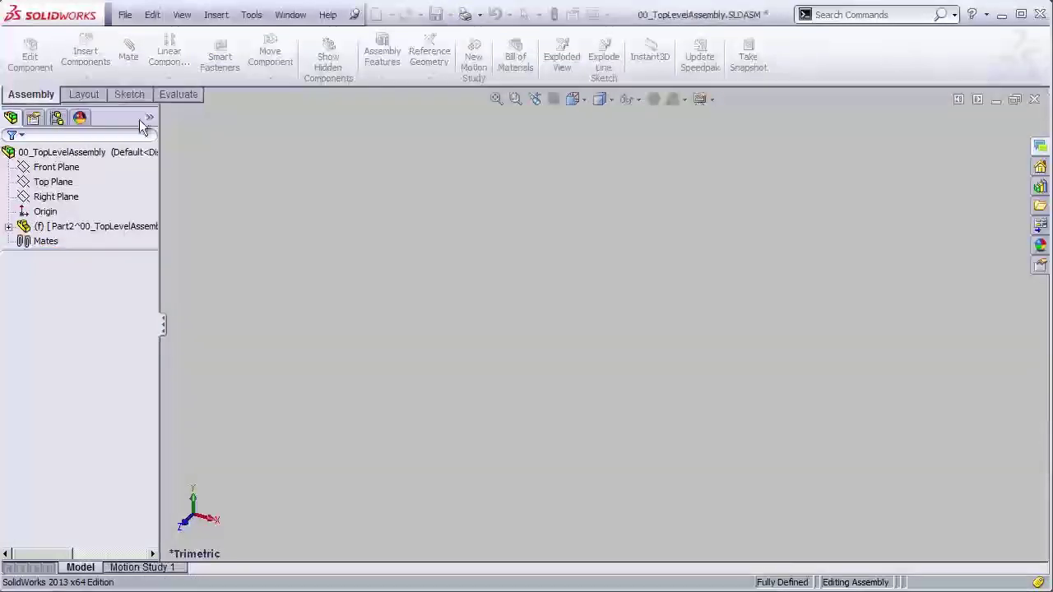
left_click(295, 238)
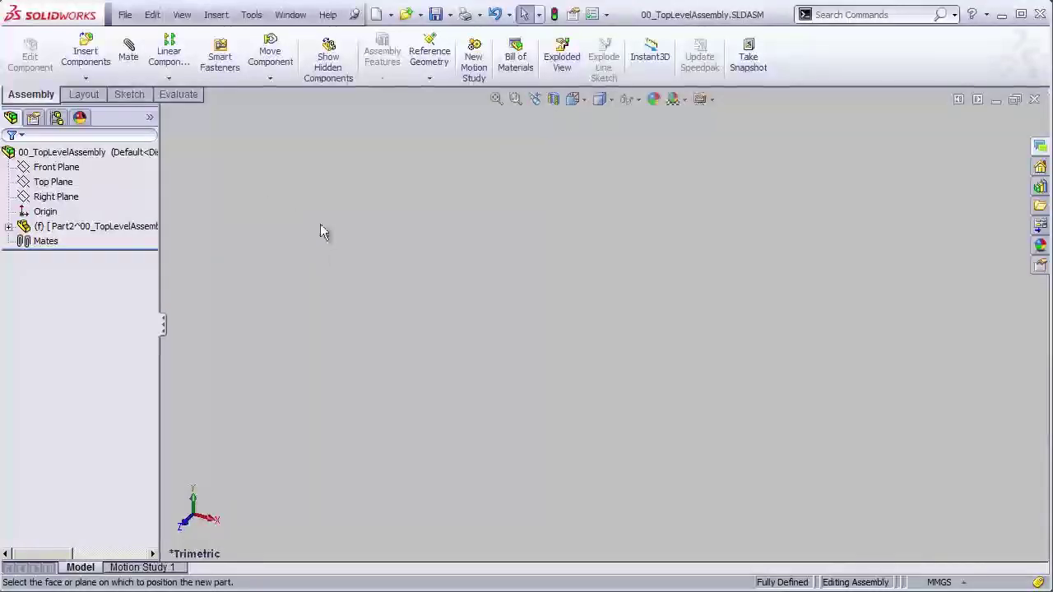
left_click(89, 228)
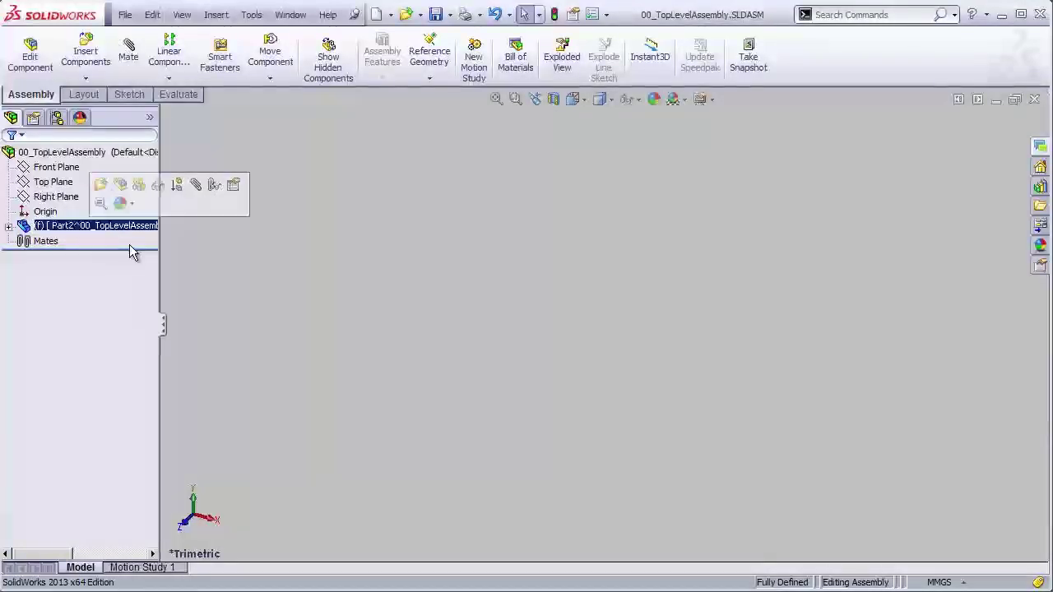
left_click(65, 160)
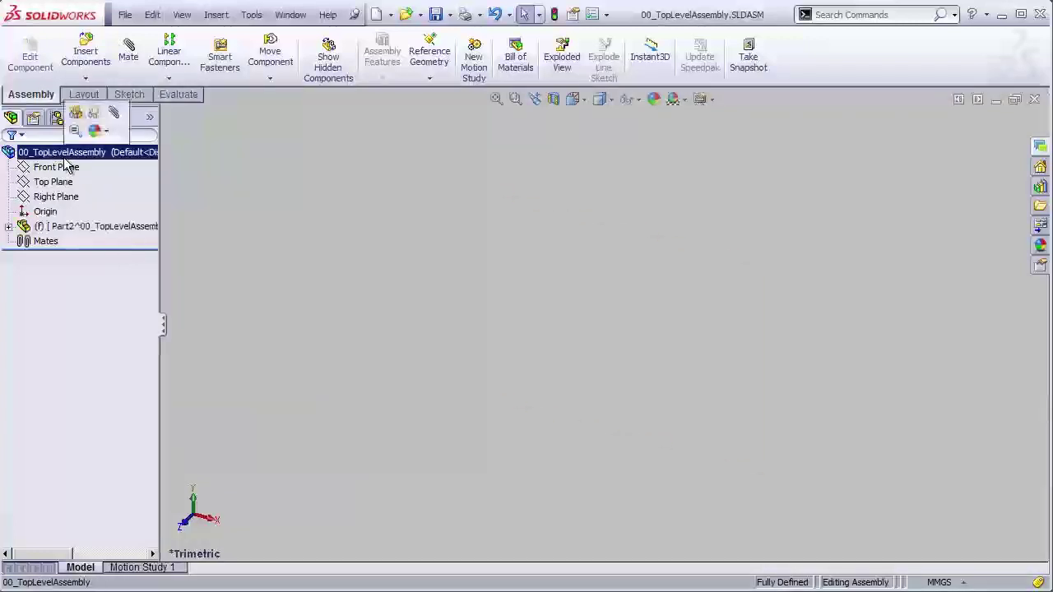
left_click(82, 230)
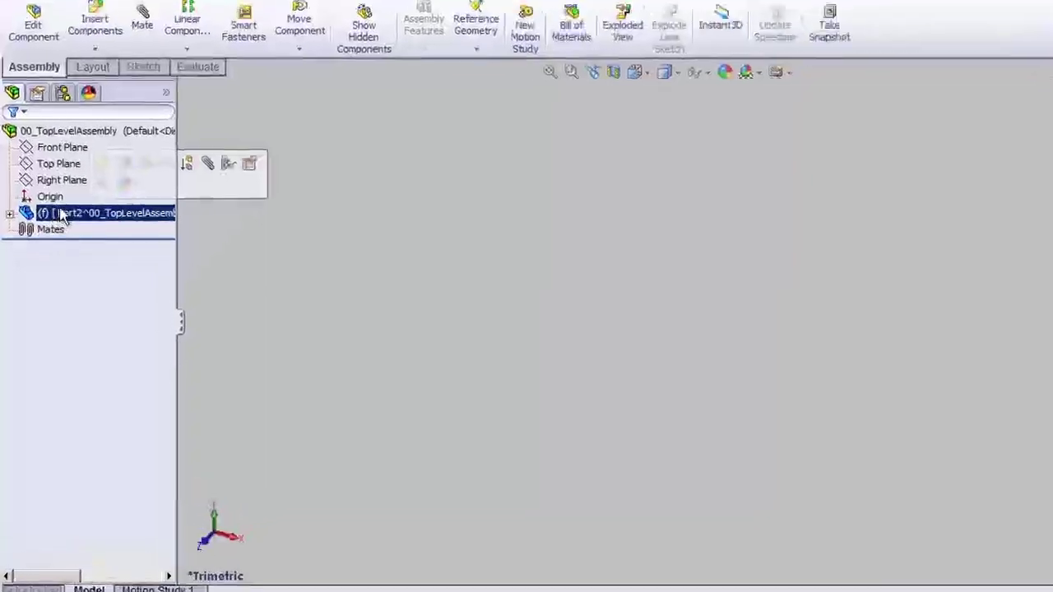
mouse_move(139, 196)
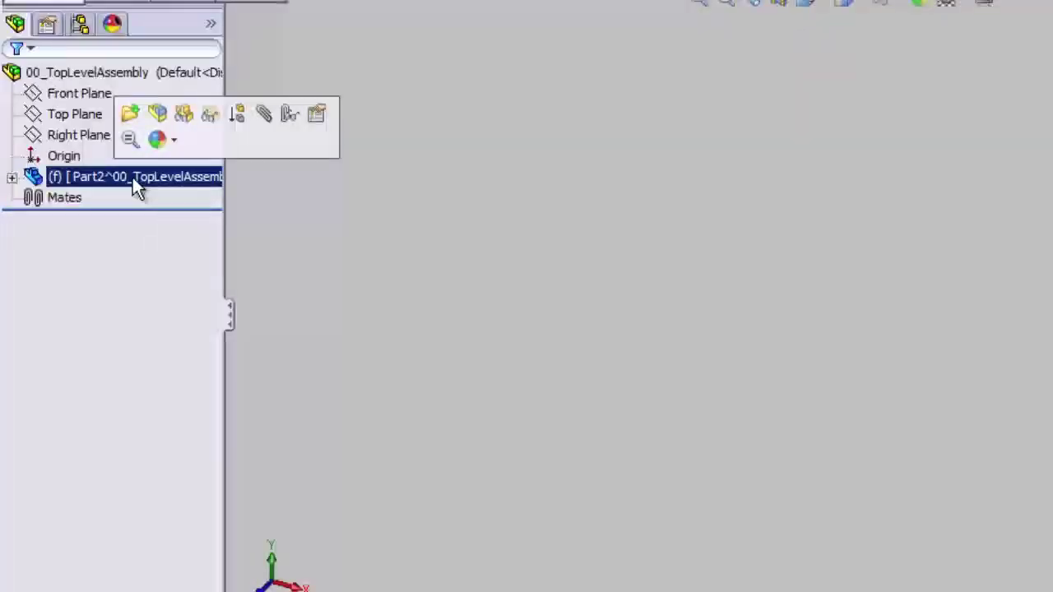
Step: Bring up Part2's context menu to reach Save Part (in External File)
right_click(133, 177)
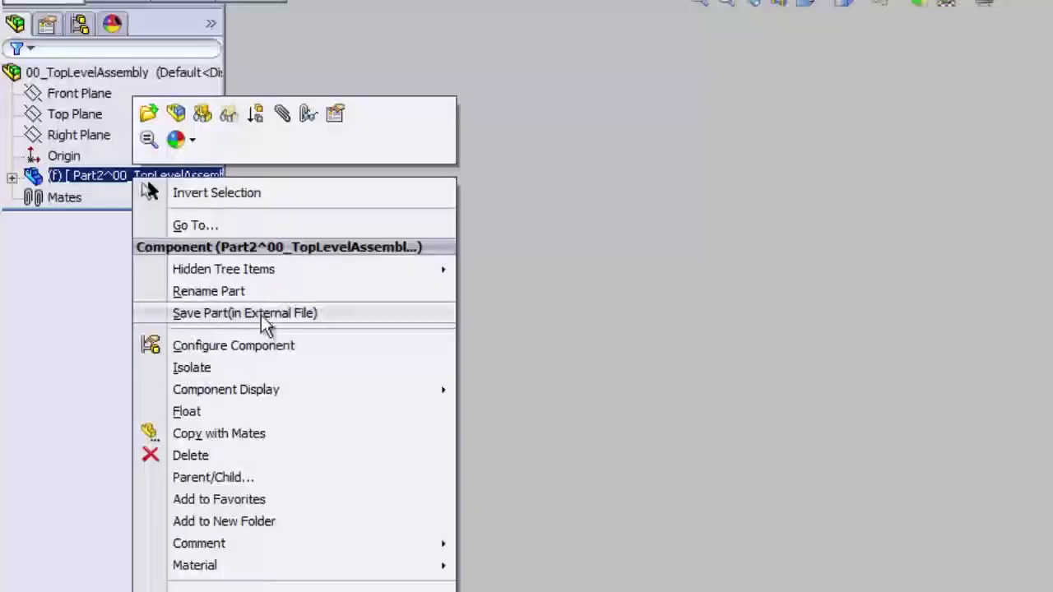
Step: Save the virtual part externally, renaming Part2 to the user's name plus _001
left_click(261, 320)
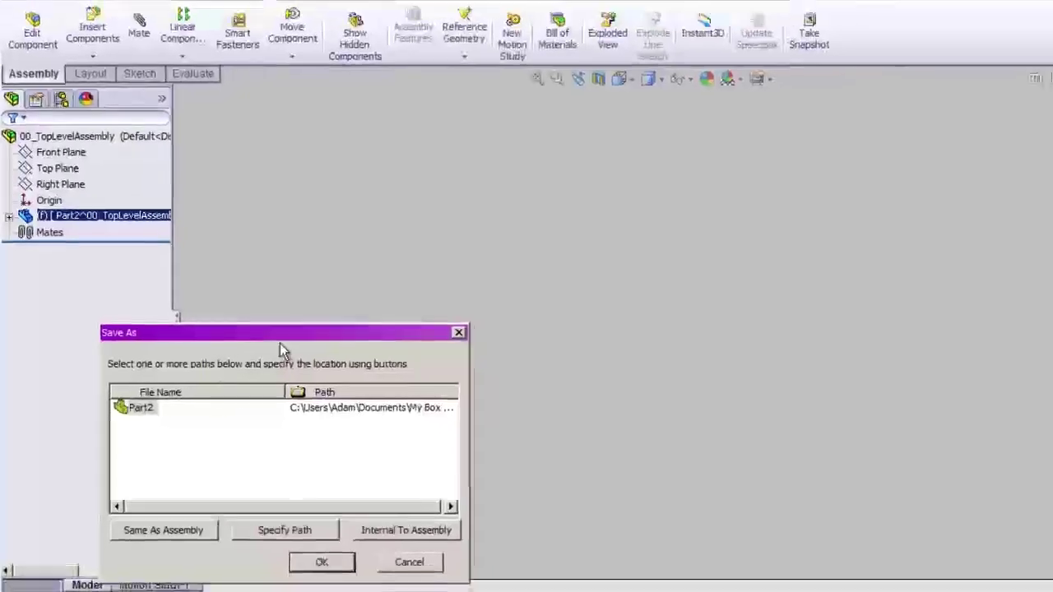
left_click_drag(281, 336, 369, 200)
left_click(228, 269)
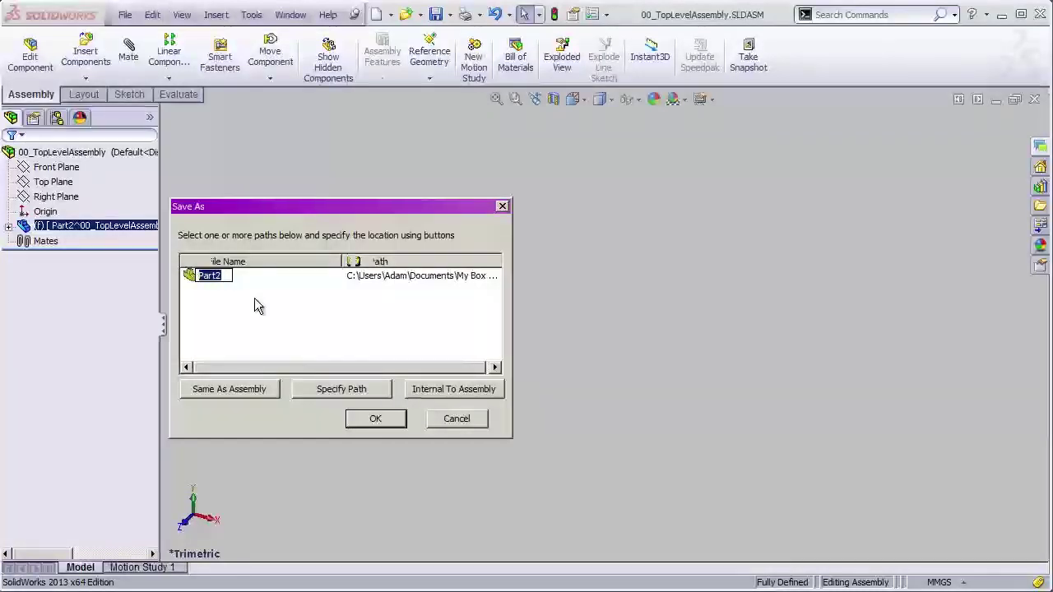
type("Adam_001")
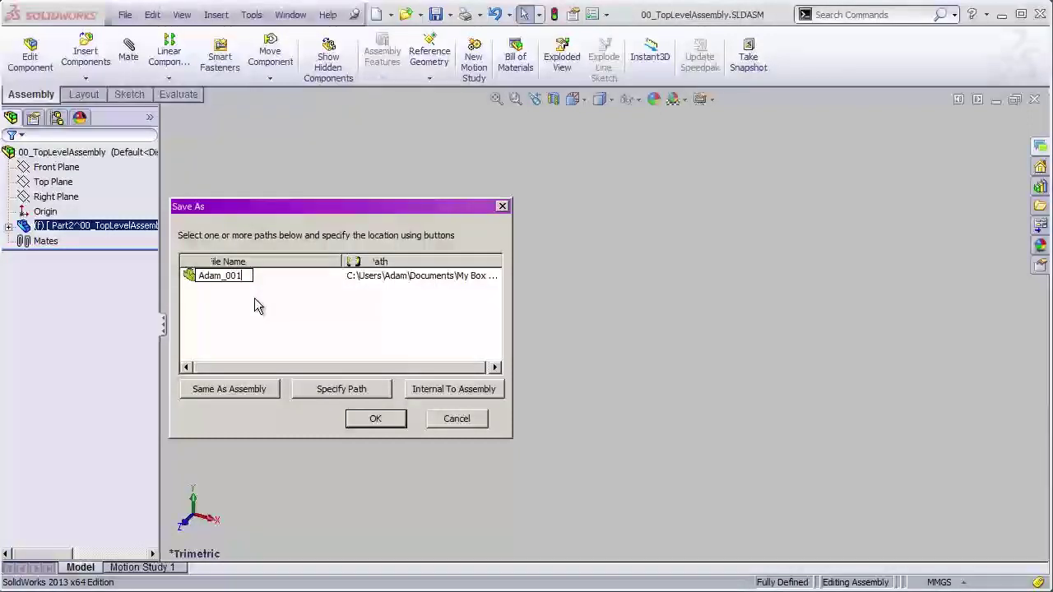
key("Return")
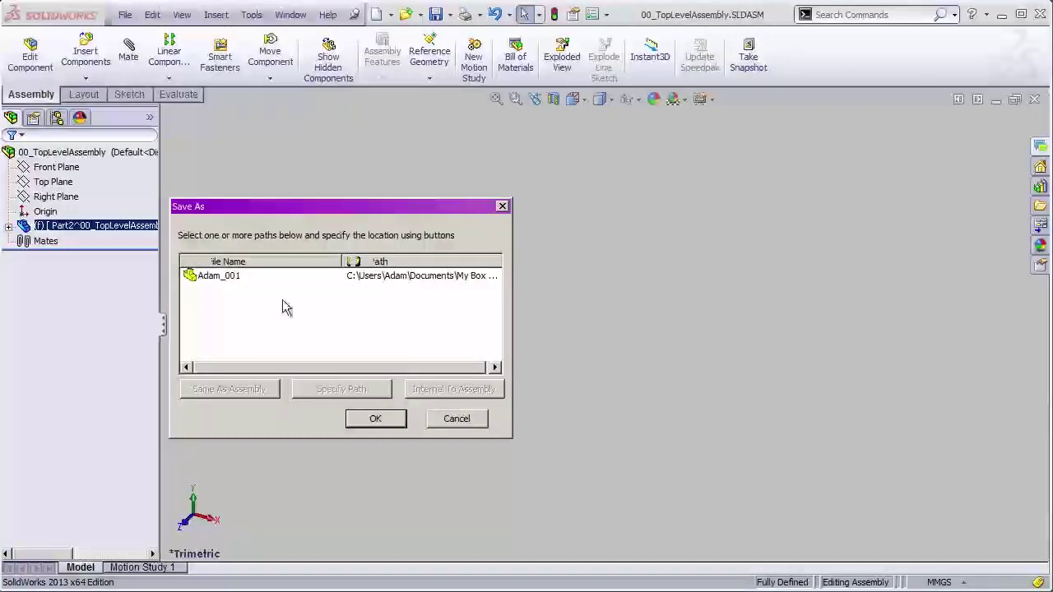
left_click(379, 419)
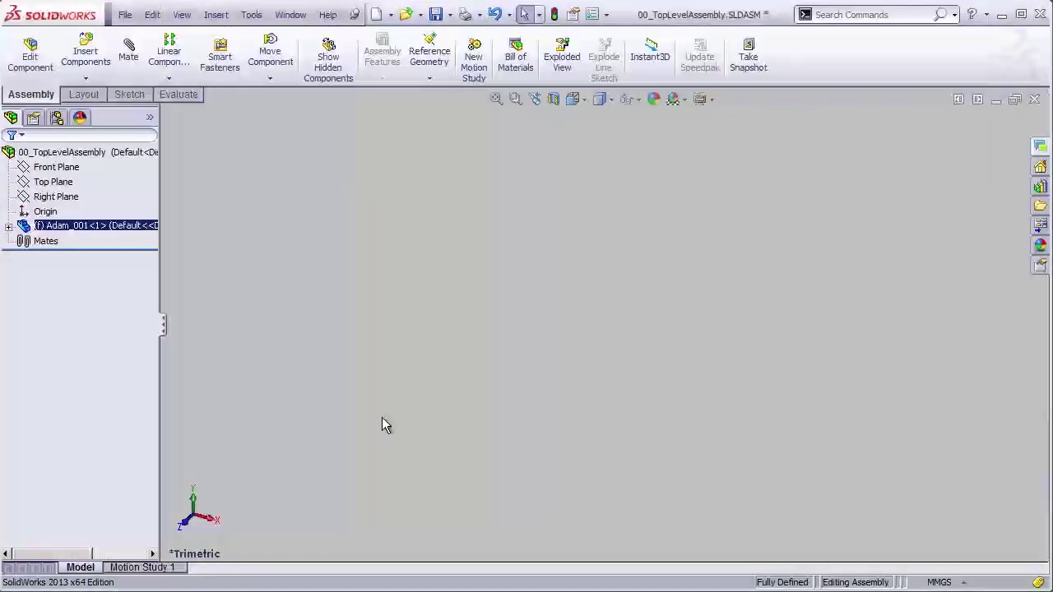
left_click(77, 235)
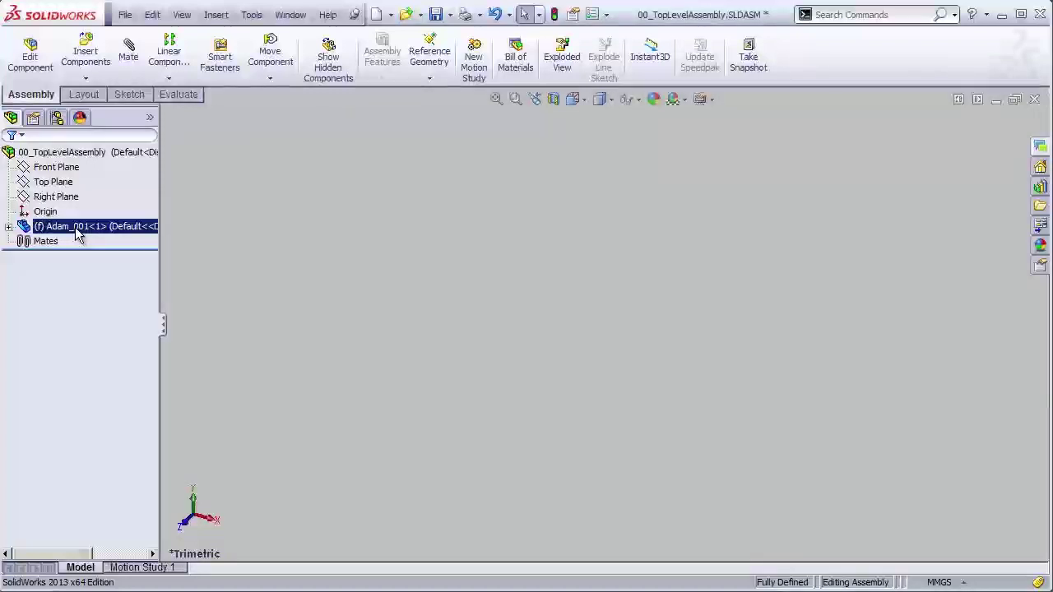